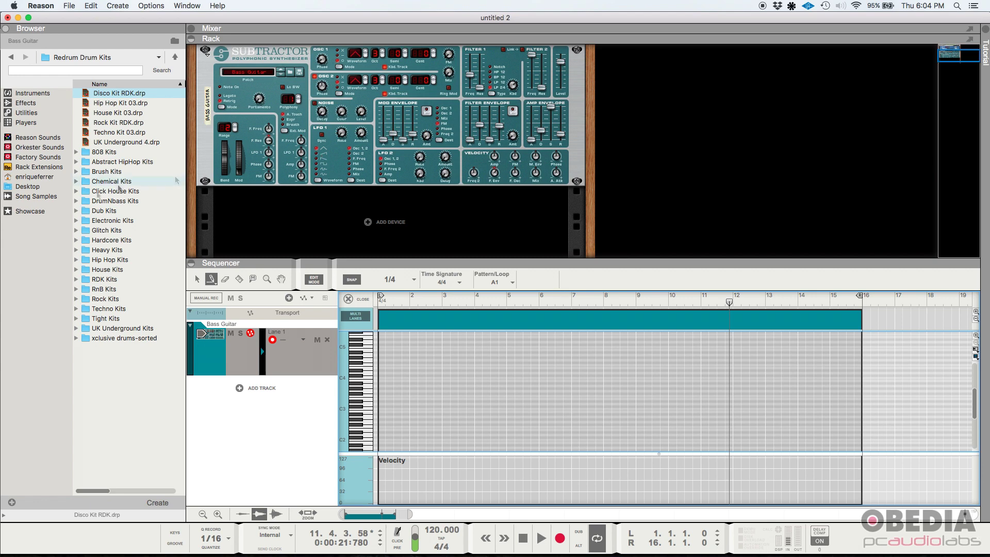
Set the Pencil tool to Draw single note mode and make it active
left_click(211, 280)
left_click(219, 283)
left_click(197, 280)
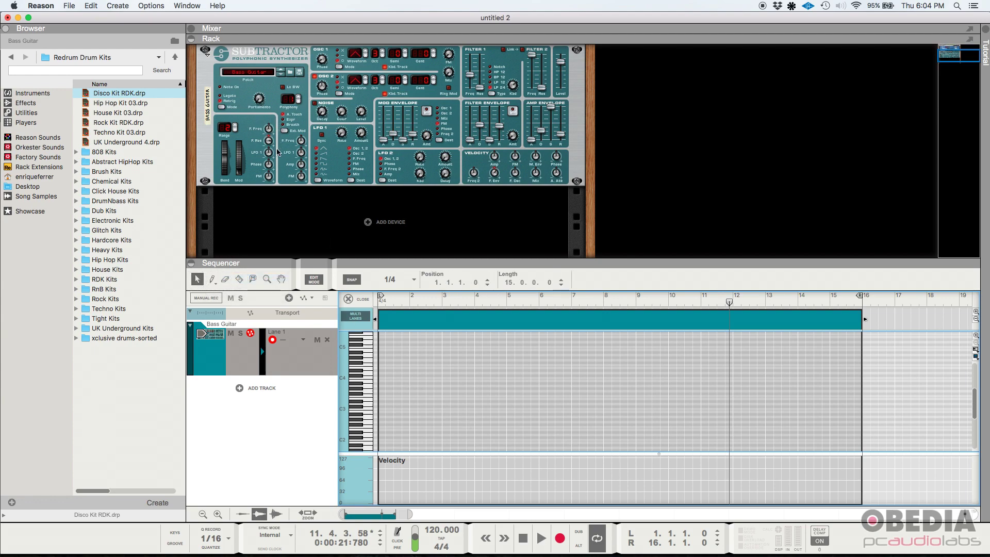
scroll(299, 170, "up", 2)
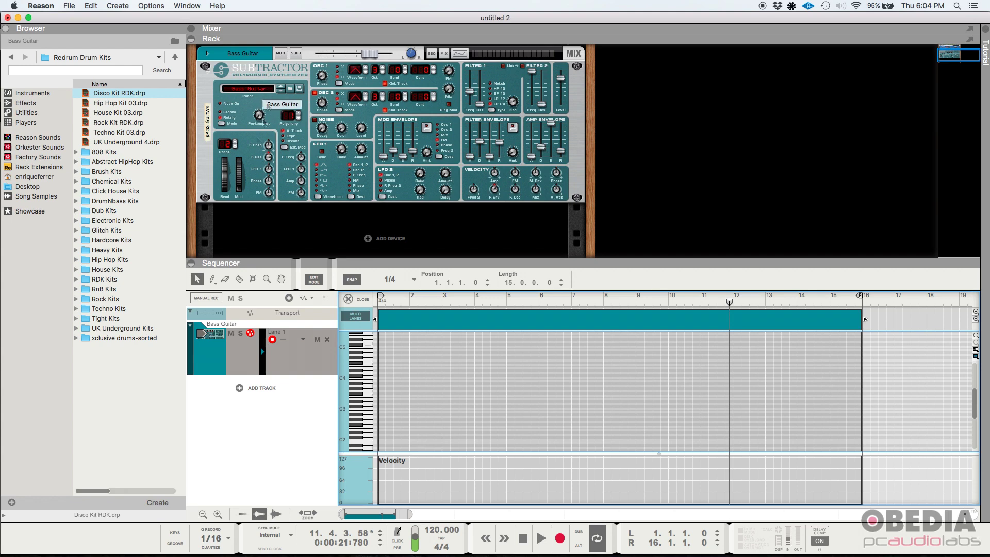
left_click(213, 283)
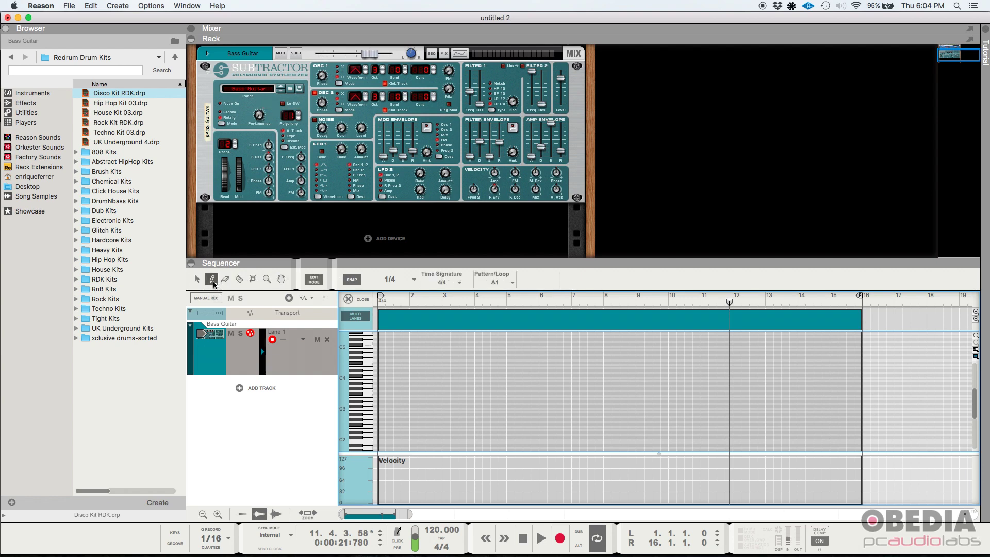
Draw eight scattered short bass notes in the empty clip
left_click(382, 395)
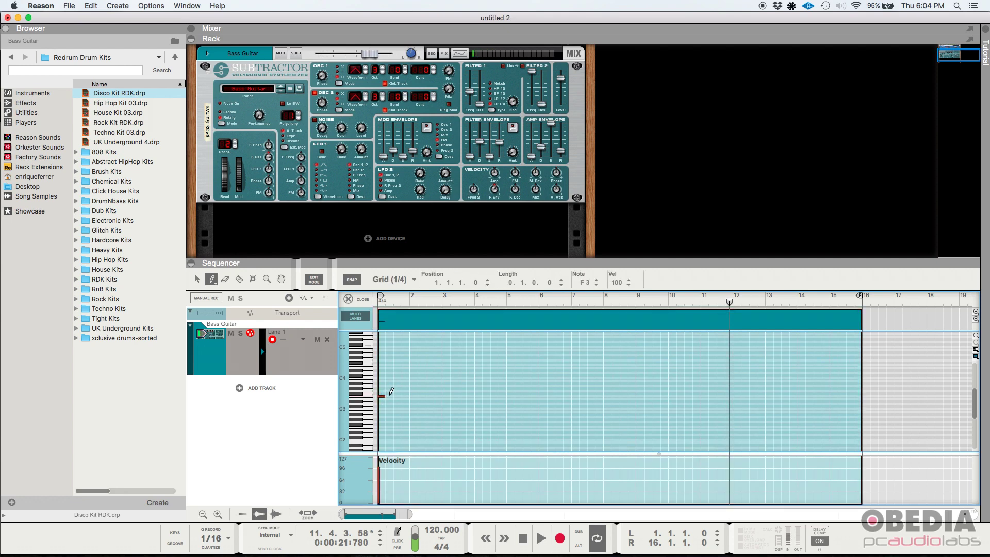
left_click(388, 383)
left_click(429, 370)
left_click(453, 410)
left_click(518, 409)
left_click(494, 373)
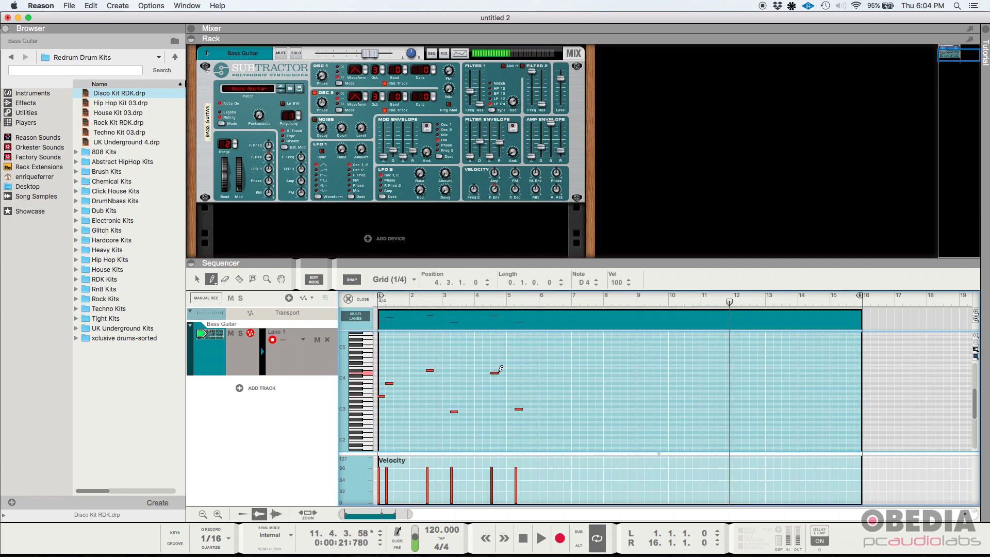
left_click(469, 383)
left_click(453, 383)
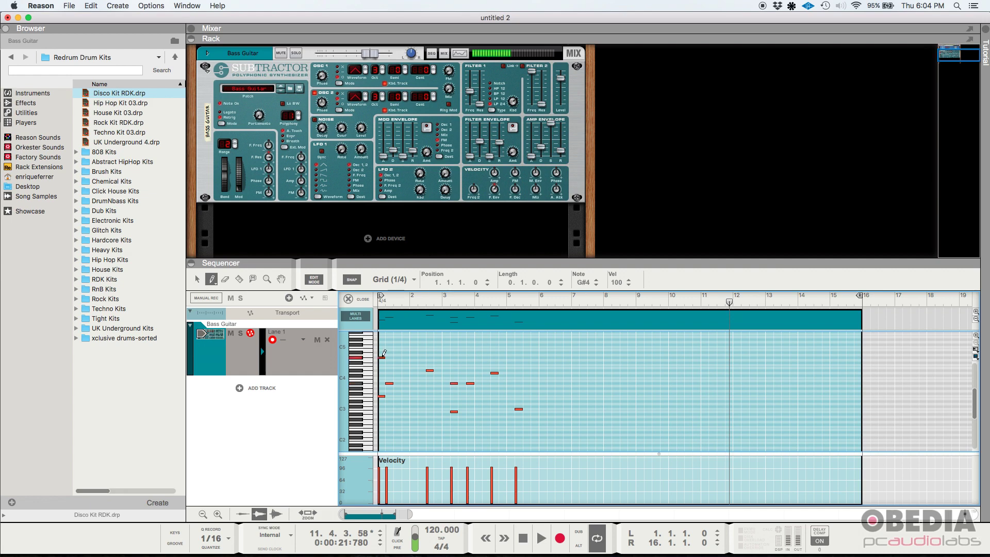
Draw a beat-by-beat run of six G#4 notes from 1.3.1 through bar 2
left_click(395, 356)
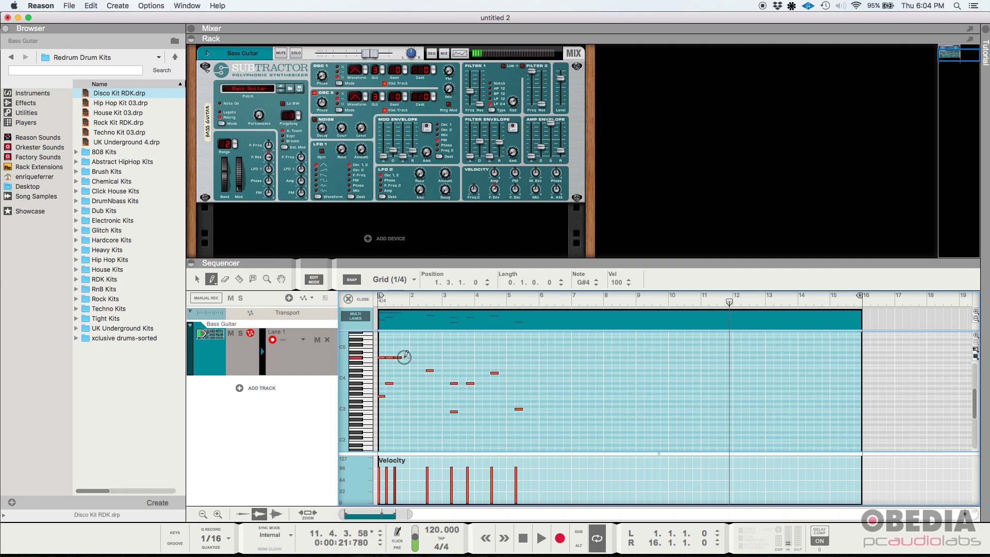
left_click(404, 357)
left_click(412, 357)
left_click(420, 356)
left_click(429, 357)
left_click(437, 357)
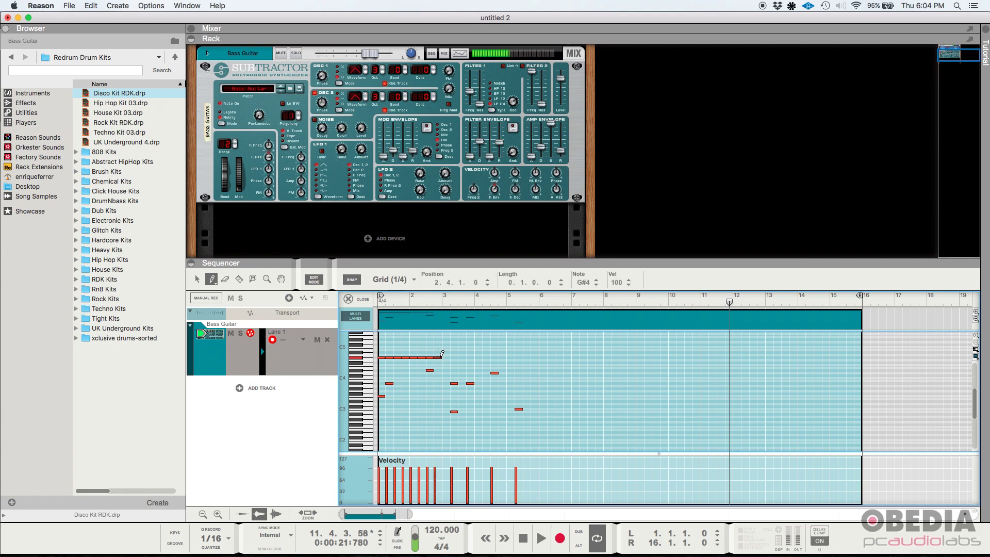
Switch the Pencil to Draw multiple notes and paint a long C#5 note run
left_click(212, 279)
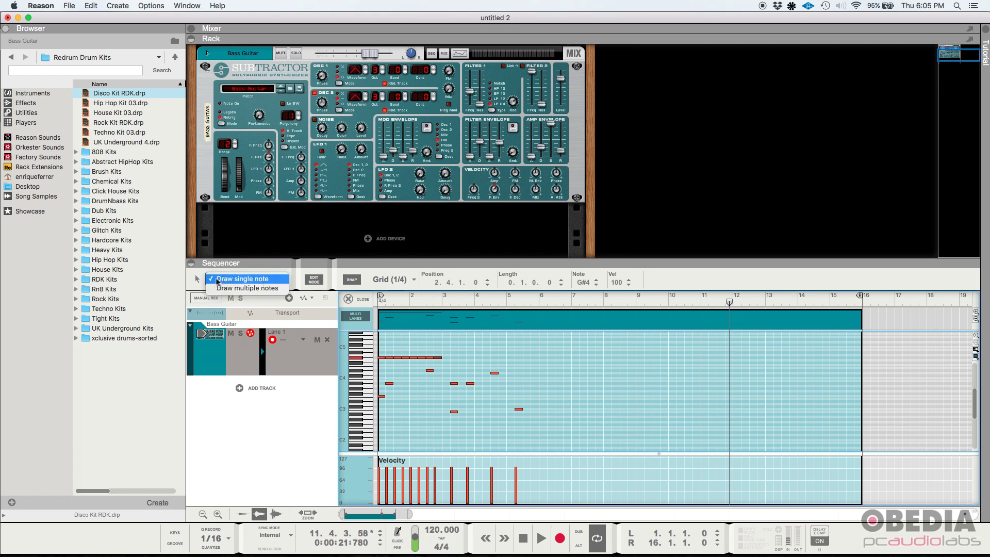
left_click(249, 288)
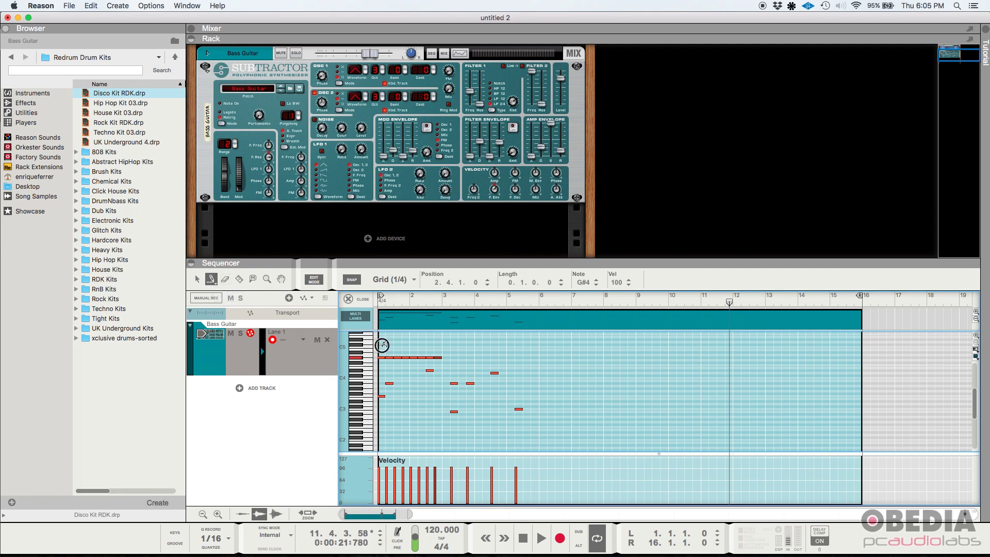
left_click_drag(382, 345, 681, 345)
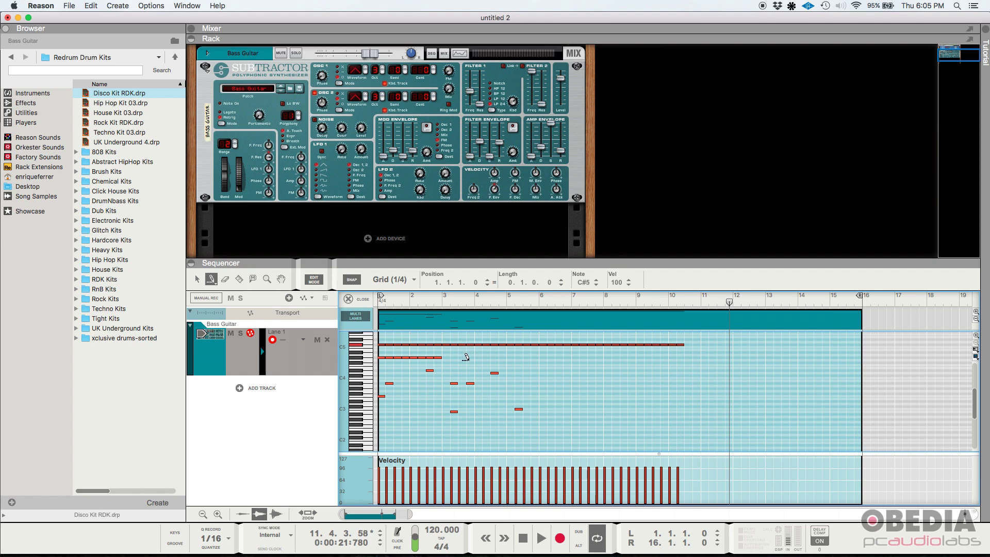
Paint stacked repeated-note runs around F4 and lower pitches near bars 5–7
left_click_drag(524, 365, 611, 408)
mouse_move(531, 378)
left_mouse_down()
mouse_move(595, 378)
mouse_move(602, 394)
left_mouse_up()
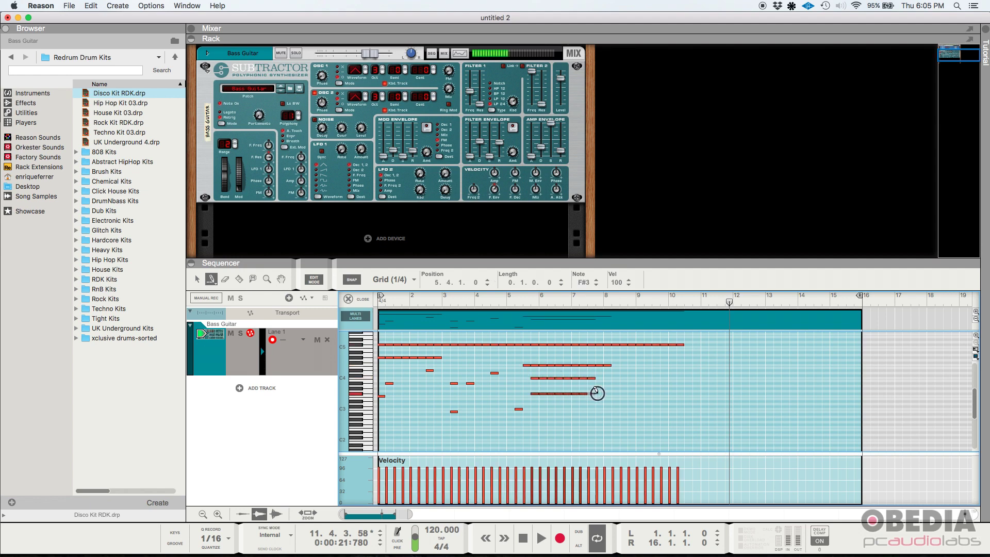
left_click_drag(547, 413, 611, 412)
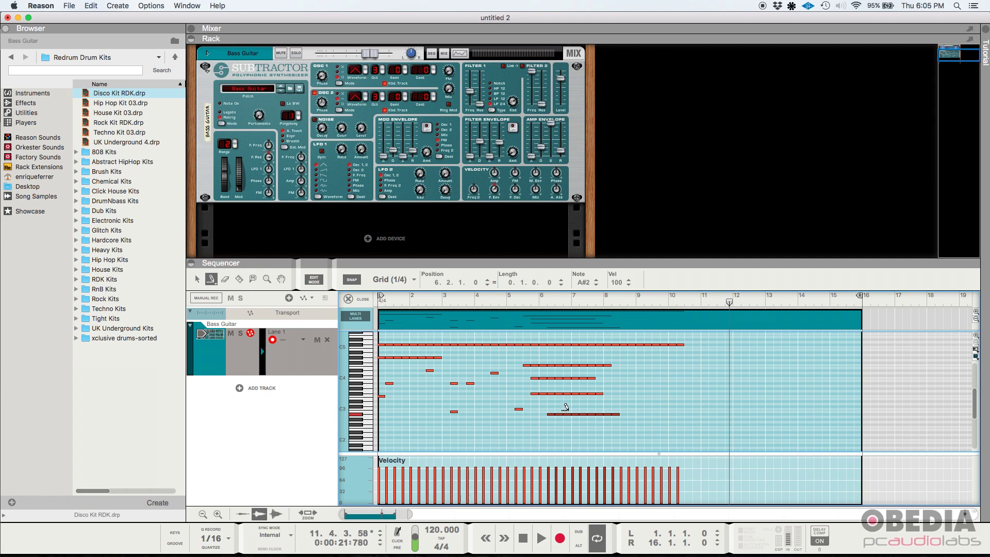
In single-note mode, add five short F2-area notes in bars 3–4, then undo the long runs
left_click(212, 280)
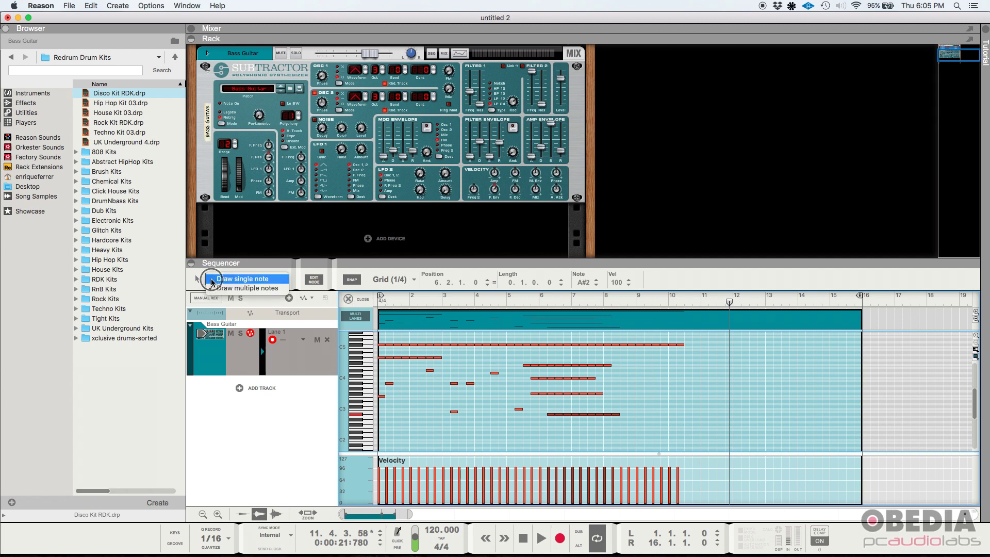
left_click(242, 287)
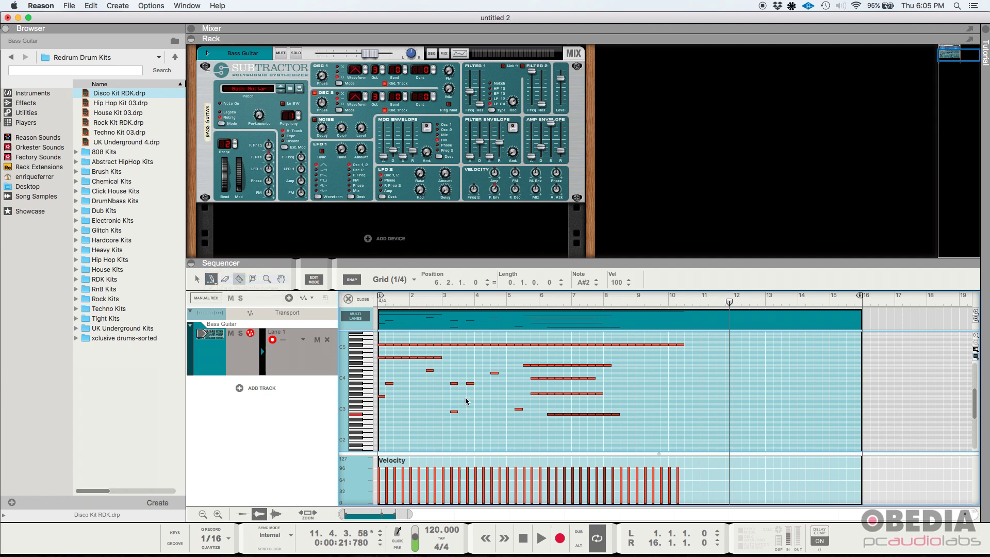
left_click(453, 426)
left_click(476, 426)
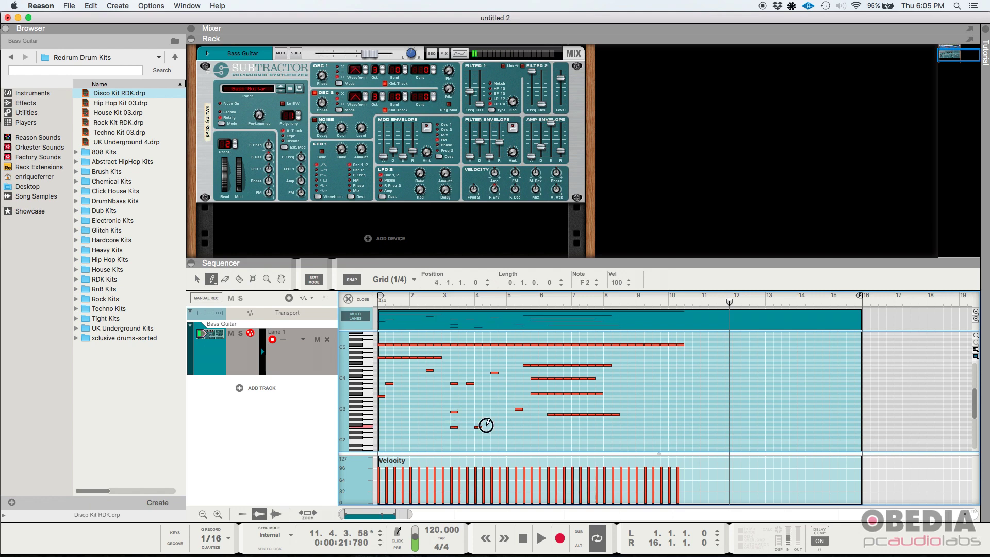
left_click(486, 424)
left_click(492, 427)
left_click(500, 426)
left_click(197, 279)
key("super+z")
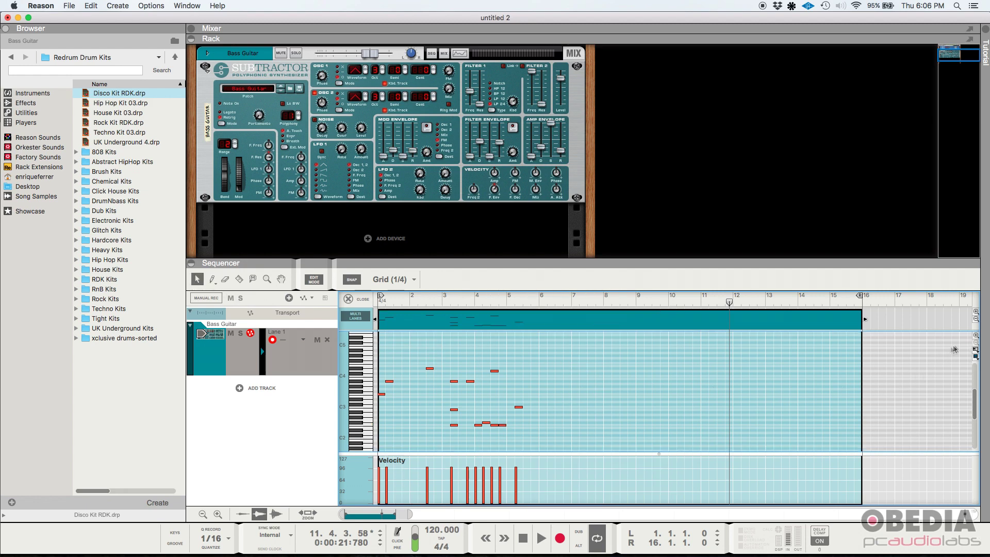
Make the piano roll rows taller and select the C3 note near bar 5
left_click(976, 335)
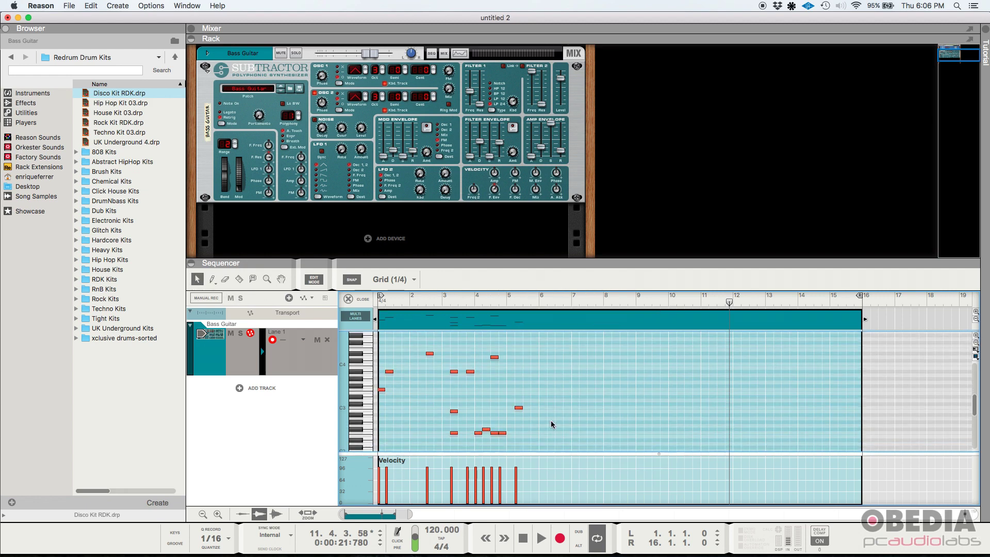
scroll(550, 419, "down", 1)
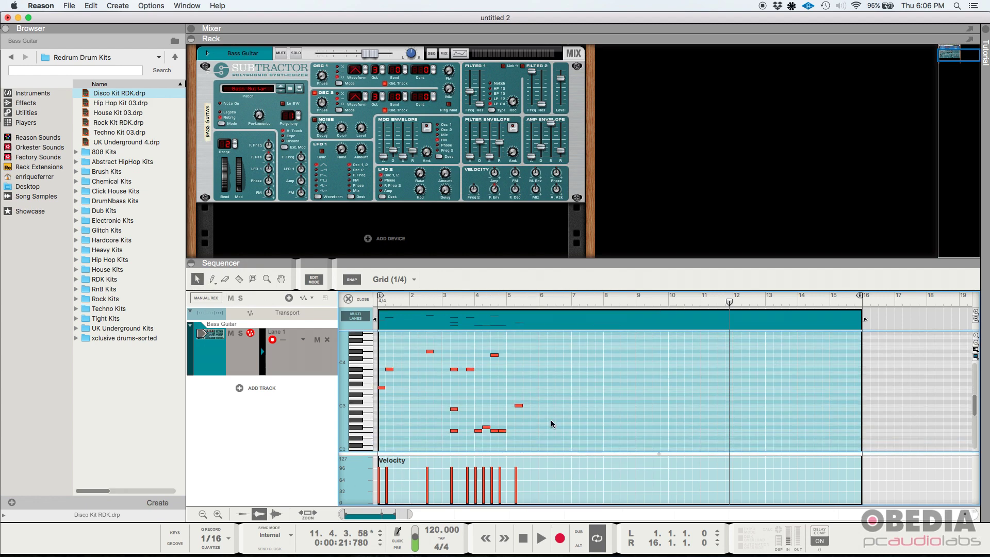
left_click(516, 407)
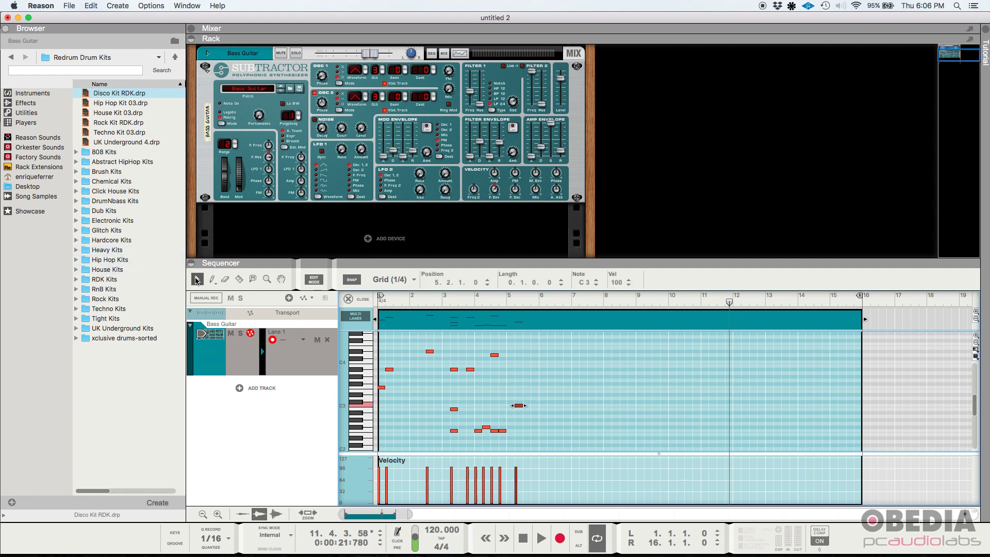
left_click_drag(549, 379, 517, 414)
Audition the C3 pitch several times on the keyboard
left_click(368, 400)
left_click(370, 402)
left_click(372, 404)
left_click(372, 404)
left_click(372, 404)
Box-select a group of notes so they show red on the keyboard, then bring the OBEDIA website forward
left_click(541, 345)
left_click_drag(549, 335, 382, 348)
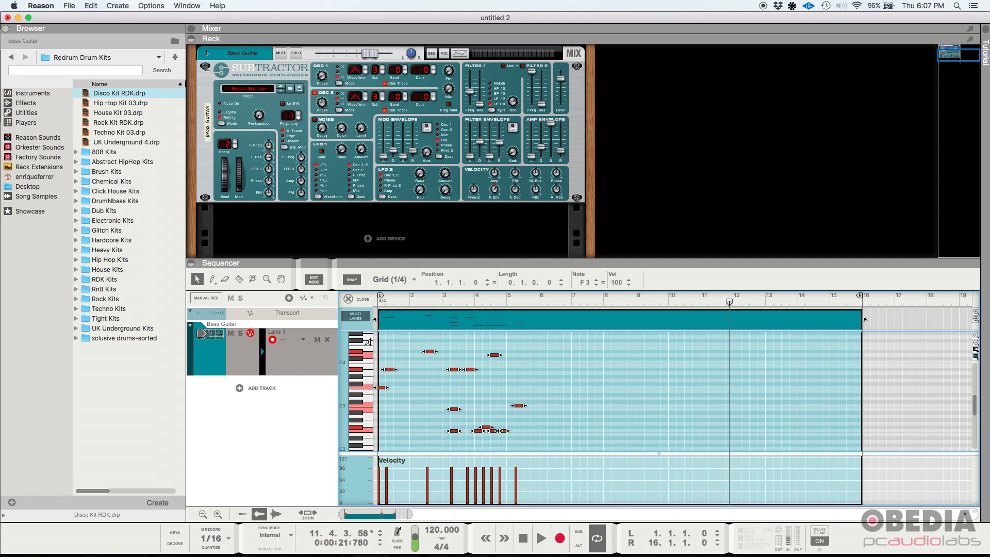
key("super+Tab")
key("super+Tab")
key("super+Tab")
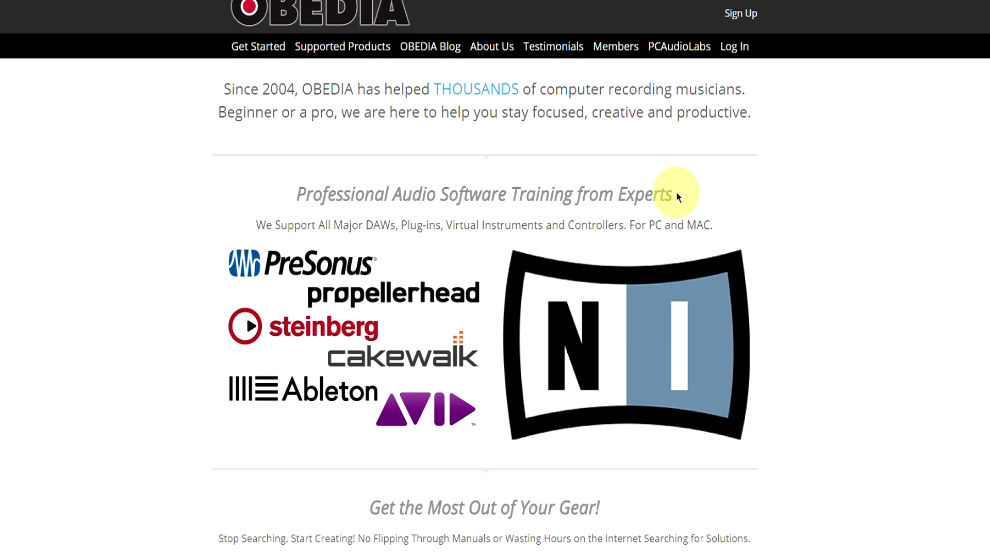
Scroll the OBEDIA site to Rates and Services, showing session bundles and subscriptions
scroll(674, 194, "down", 15)
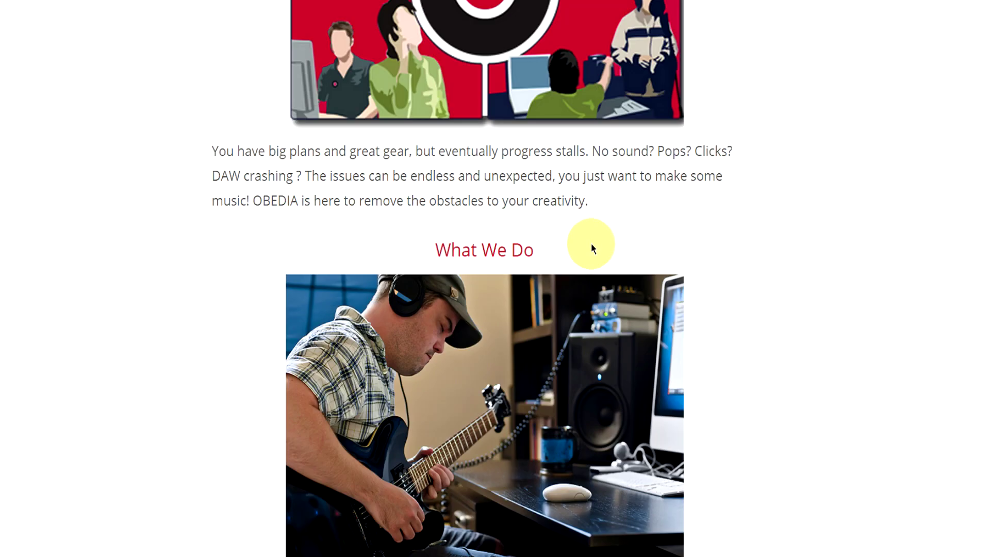
scroll(591, 248, "down", 20)
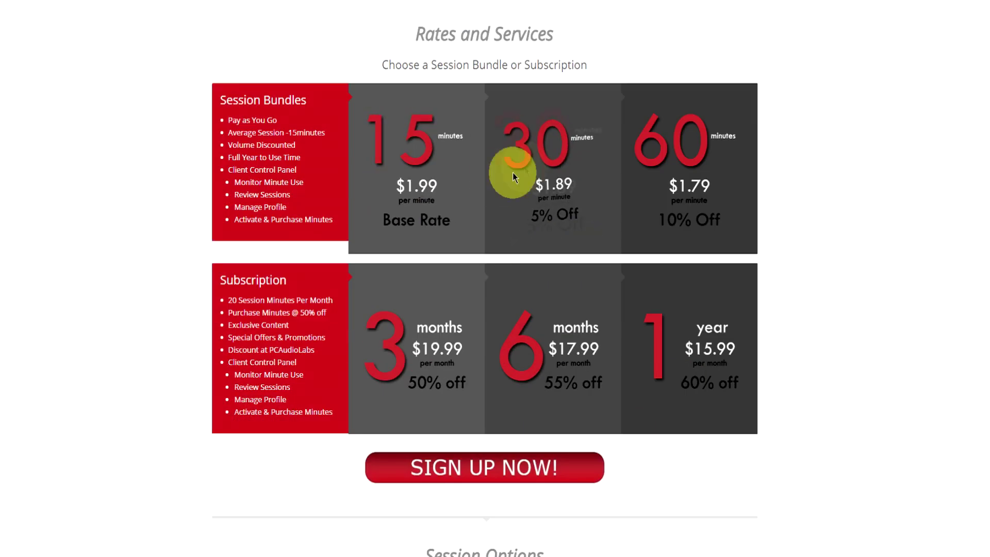